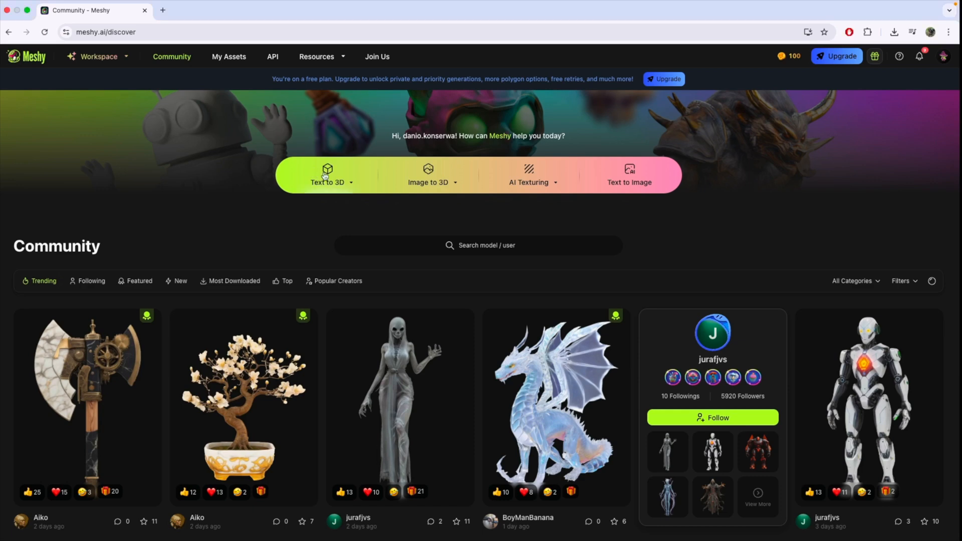
- Generate text-to-3D drafts with Meshy-5 Preview from the prompt "A massive Viking greatsword with a shark-shaped hilt"
click(335, 181)
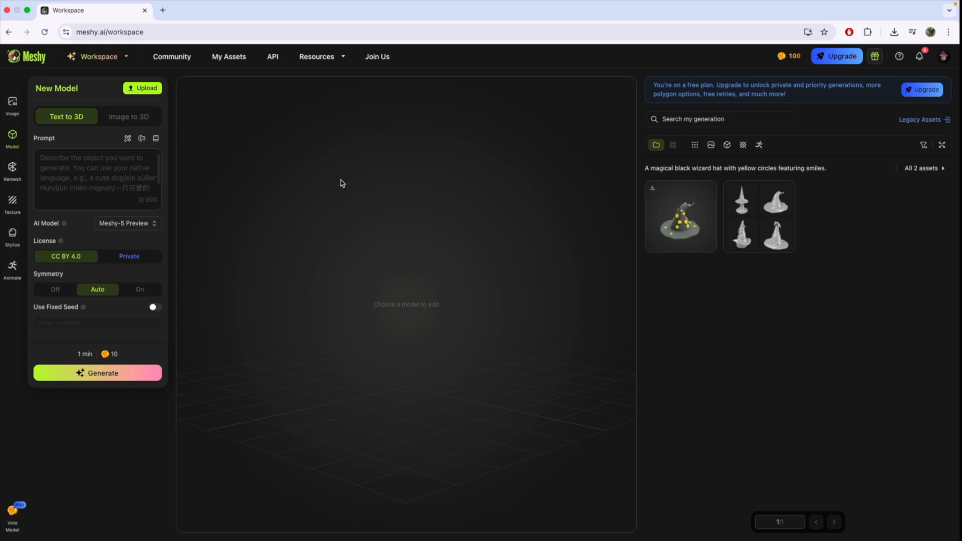
mouse_move(687, 216)
click(95, 163)
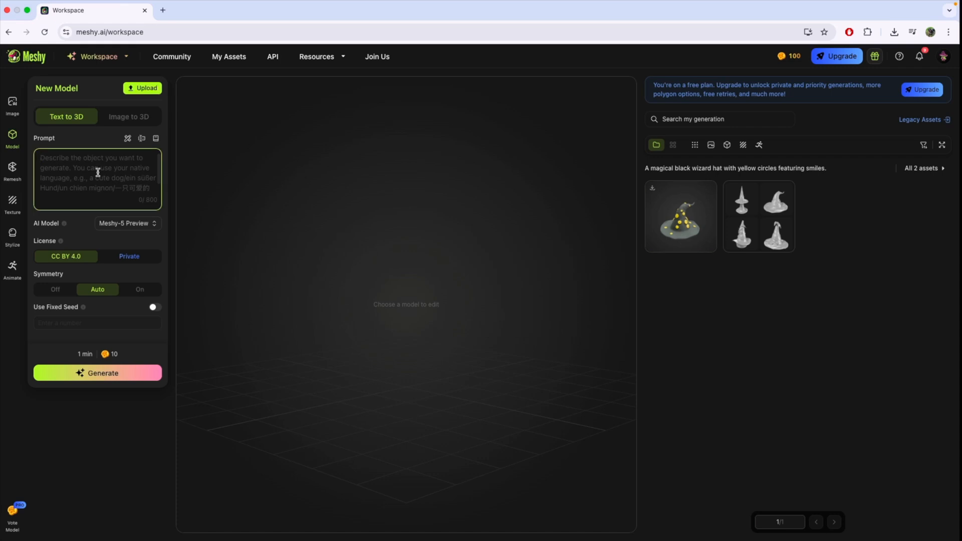
text(A massive Viking greatsword with a shark-shaped hilt)
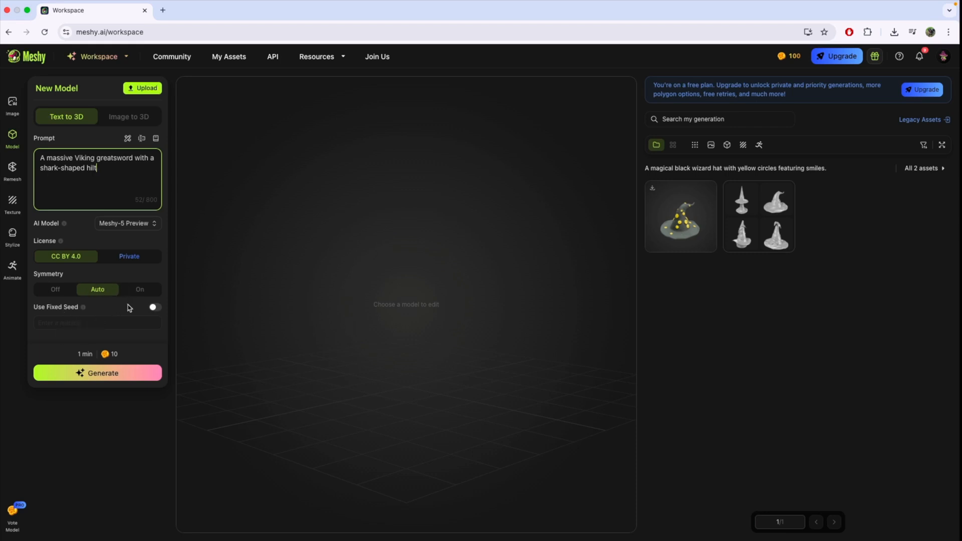
click(137, 225)
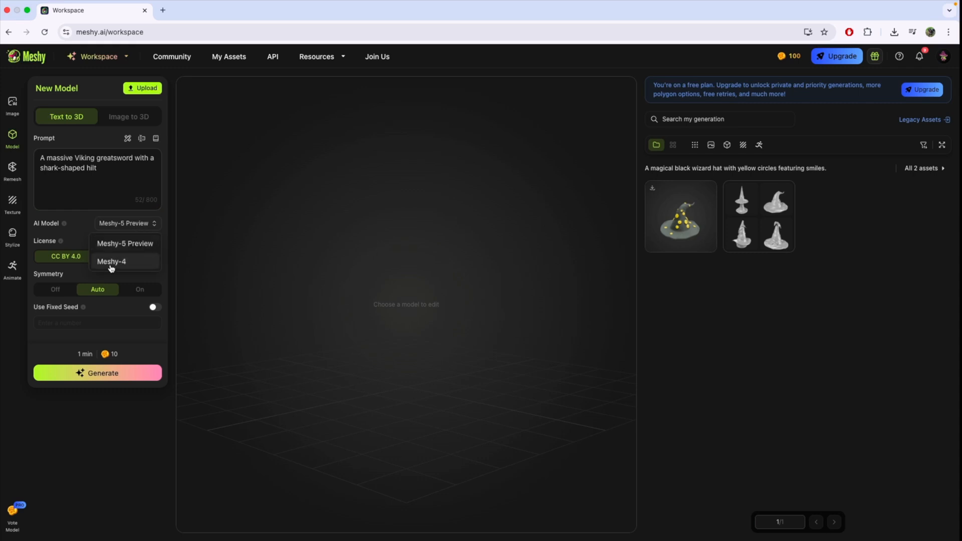
click(202, 221)
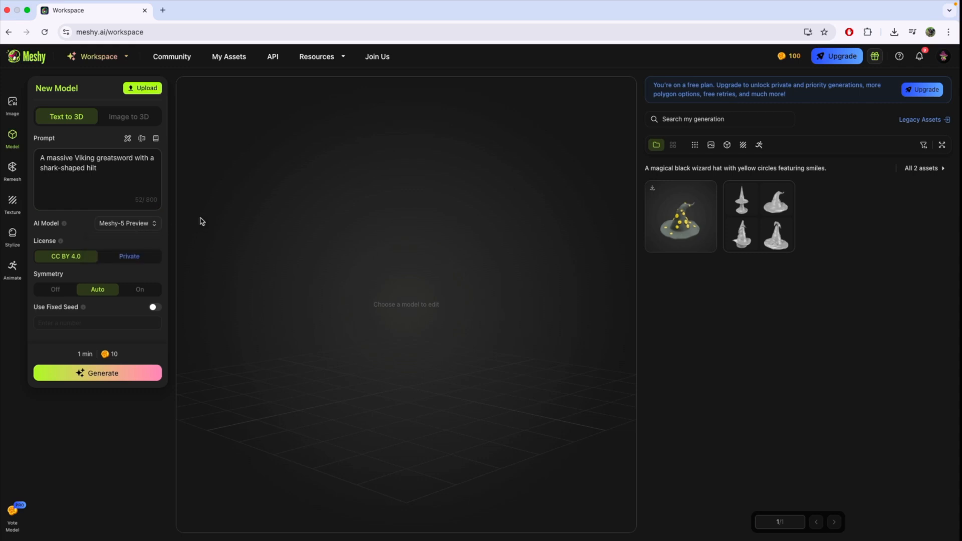
click(120, 375)
click(97, 373)
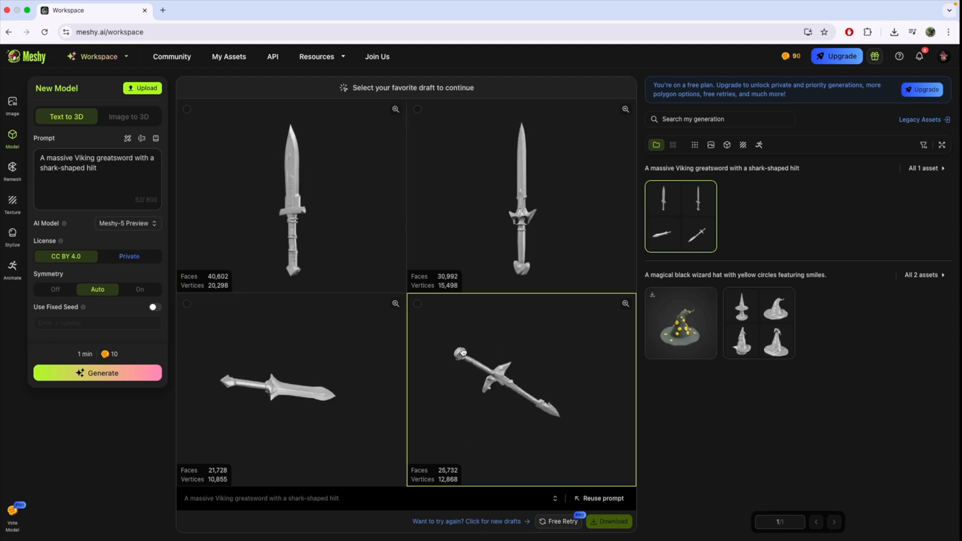
- Preview the existing black wizard hat model and return to the greatsword drafts
click(684, 322)
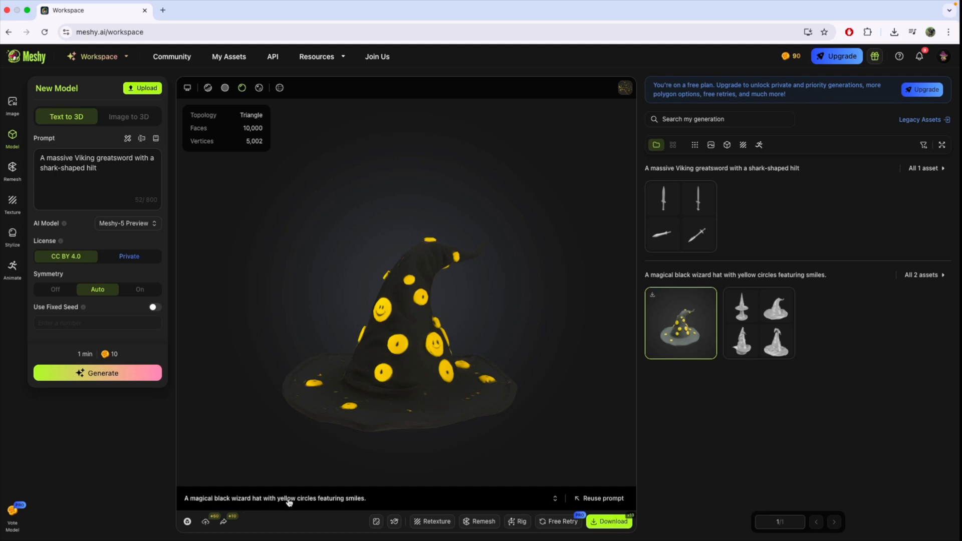
click(683, 215)
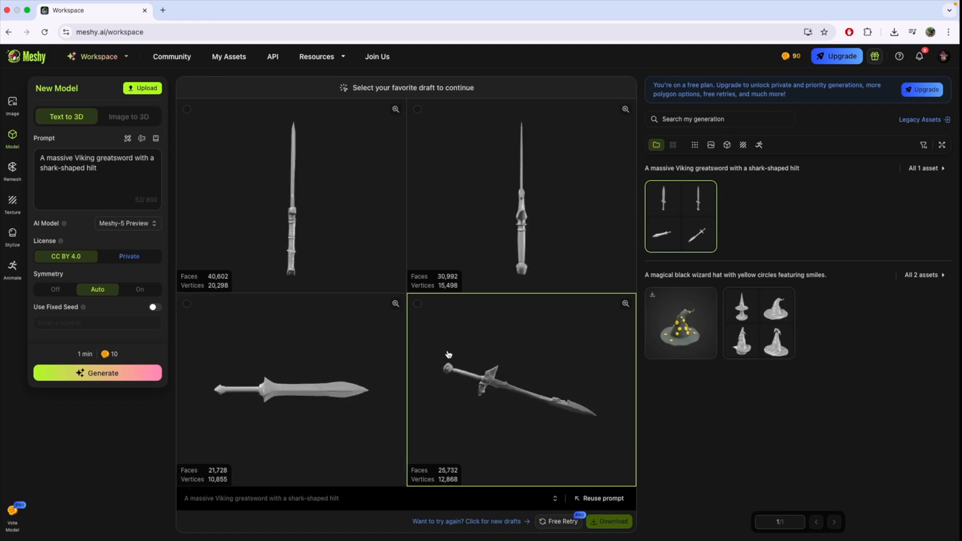
- Generate a textured model from the fourth greatsword draft with a fixed 10K polycount and triangle topology
click(521, 382)
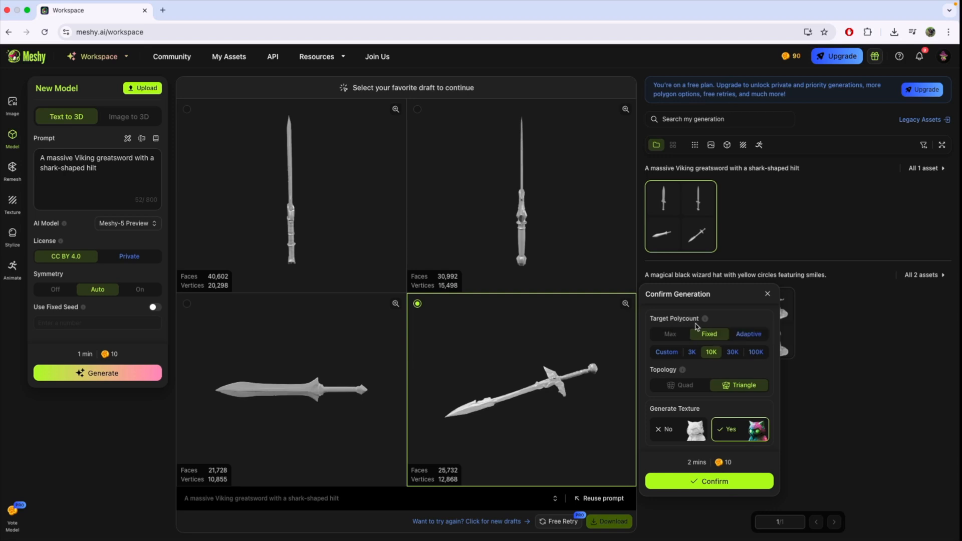
click(692, 353)
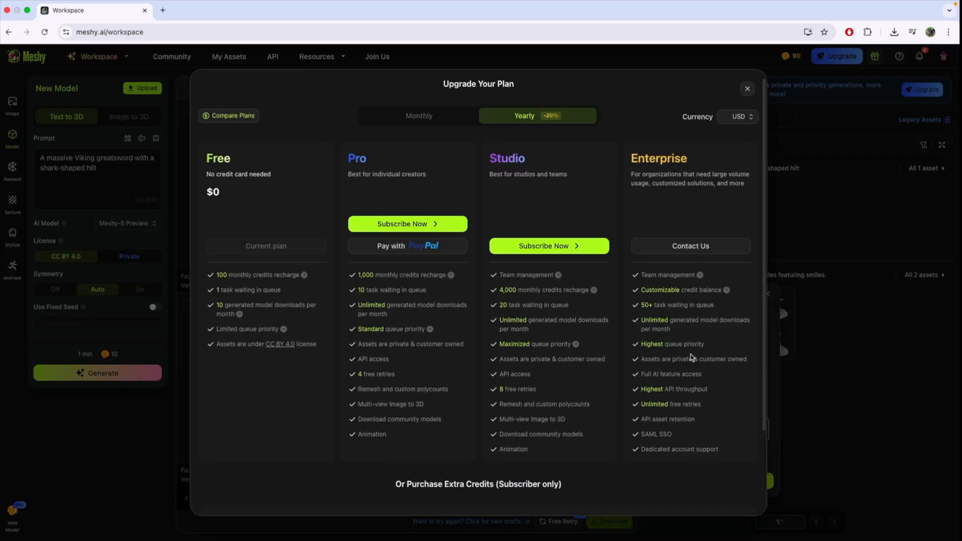
click(747, 89)
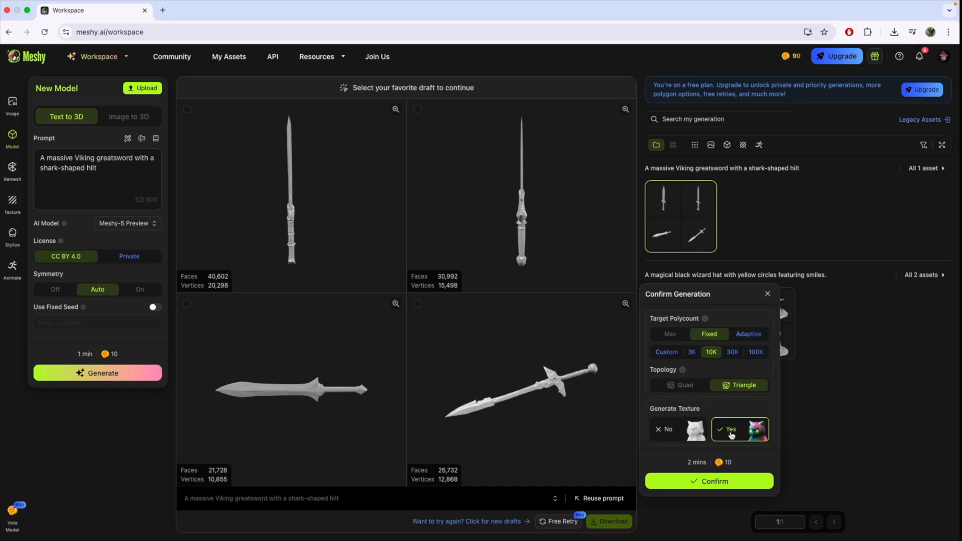
click(671, 430)
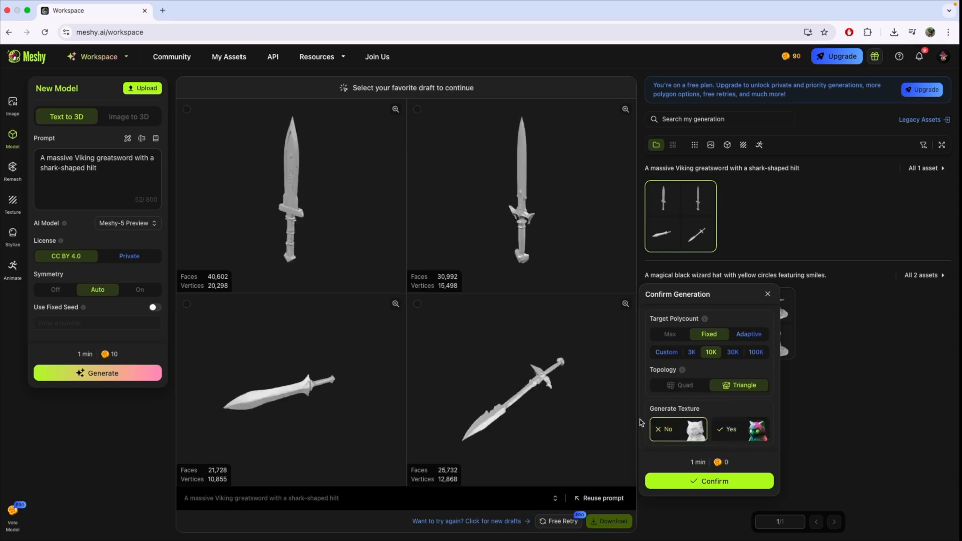
click(730, 438)
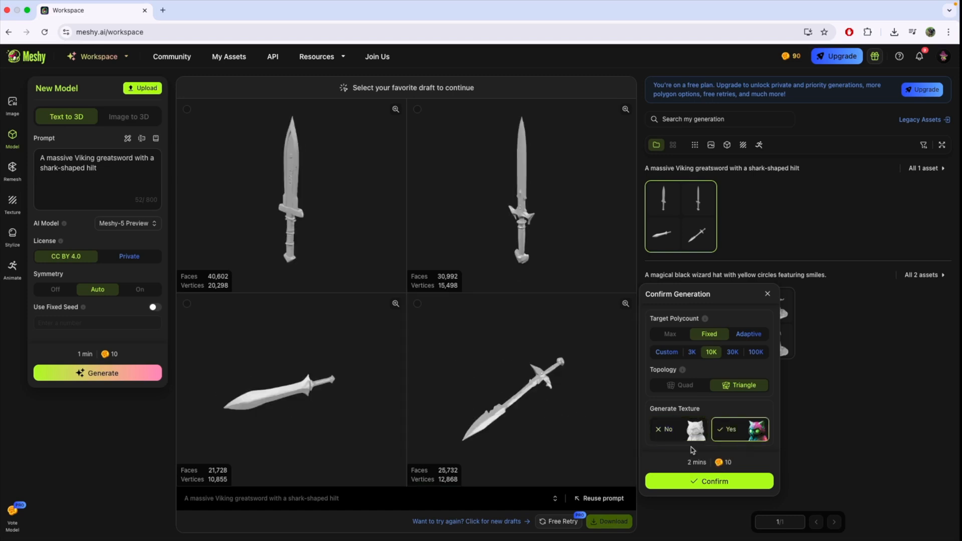
click(717, 482)
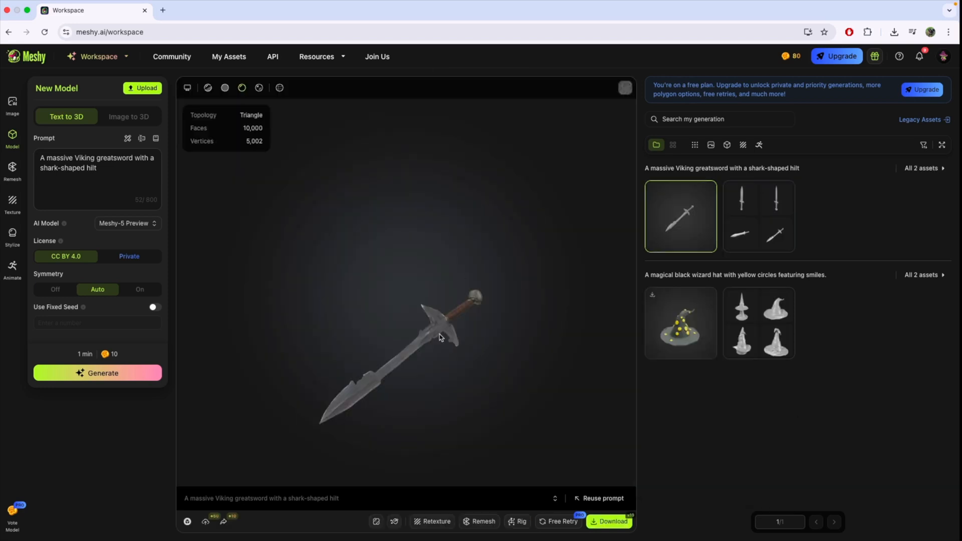
- Examine the textured greatsword's guard, grip, pommel and blade up close and from different angles
scroll(438, 345, up, 3)
drag(480, 353, 513, 361)
right_drag(513, 361, 459, 343)
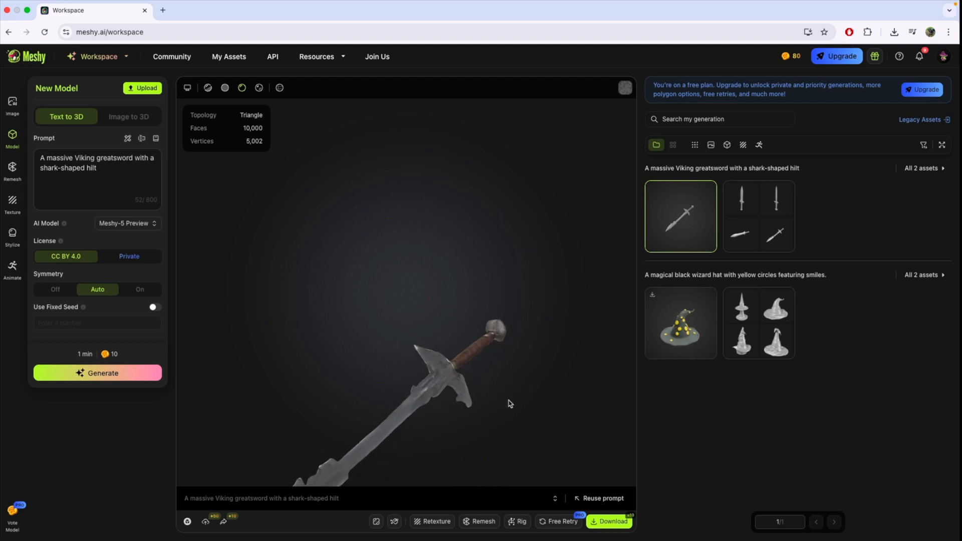
right_drag(469, 406, 497, 346)
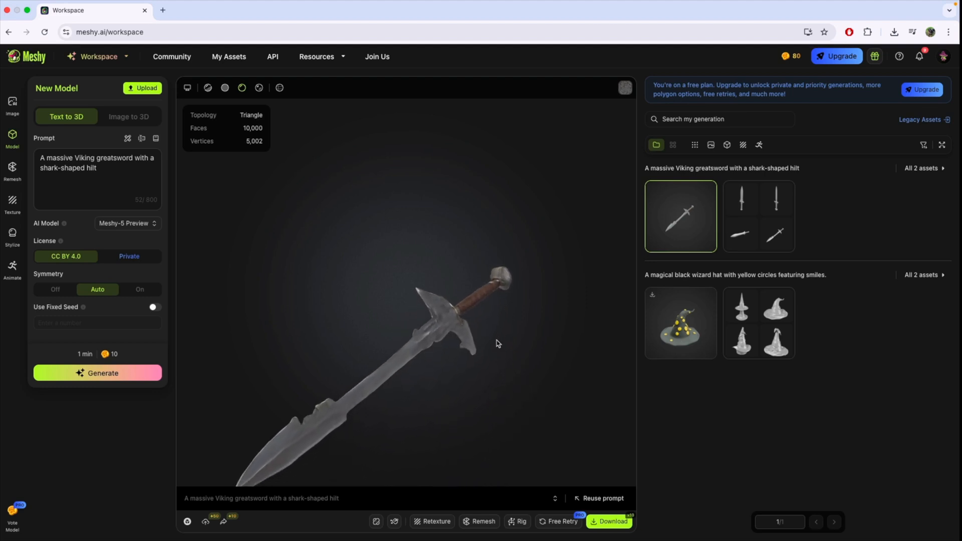
scroll(499, 283, up, 5)
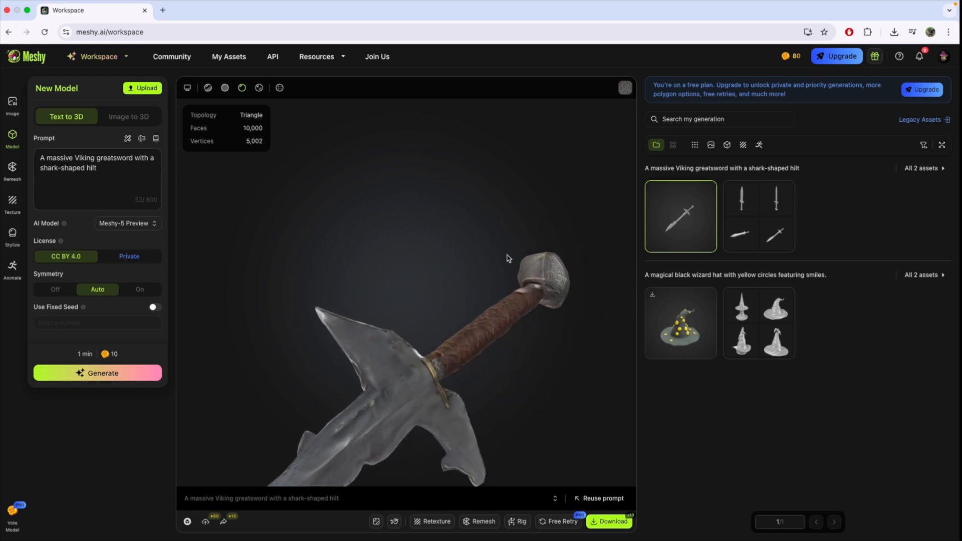
right_drag(509, 260, 391, 303)
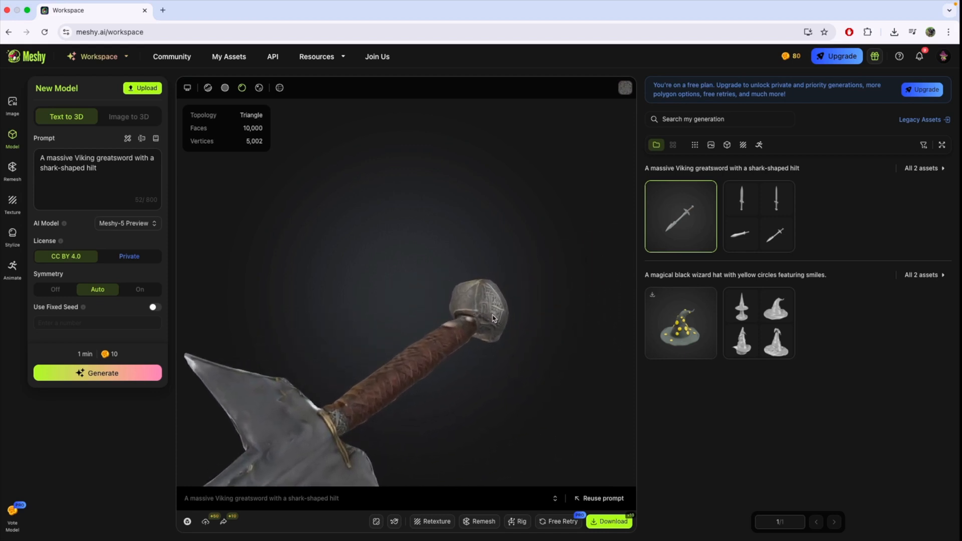
scroll(491, 318, down, 5)
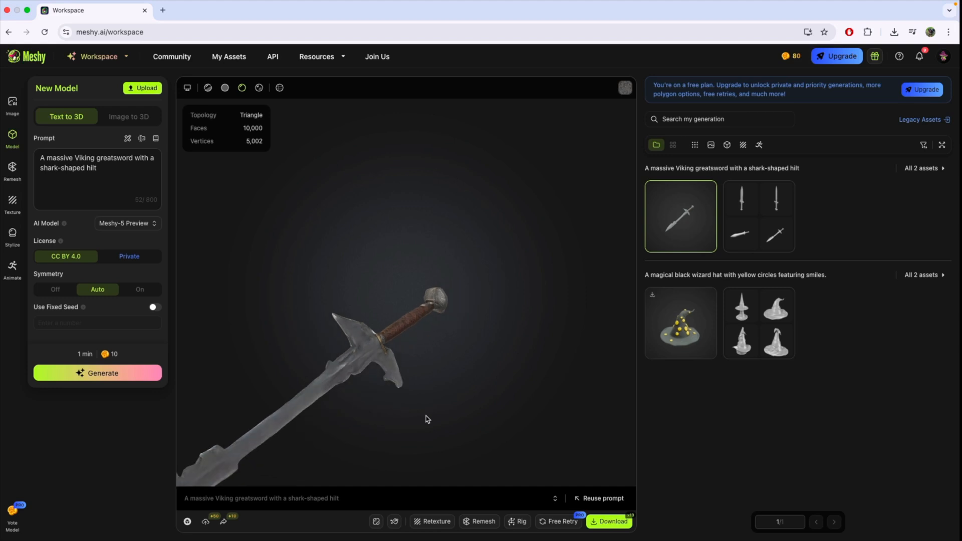
drag(425, 414, 380, 400)
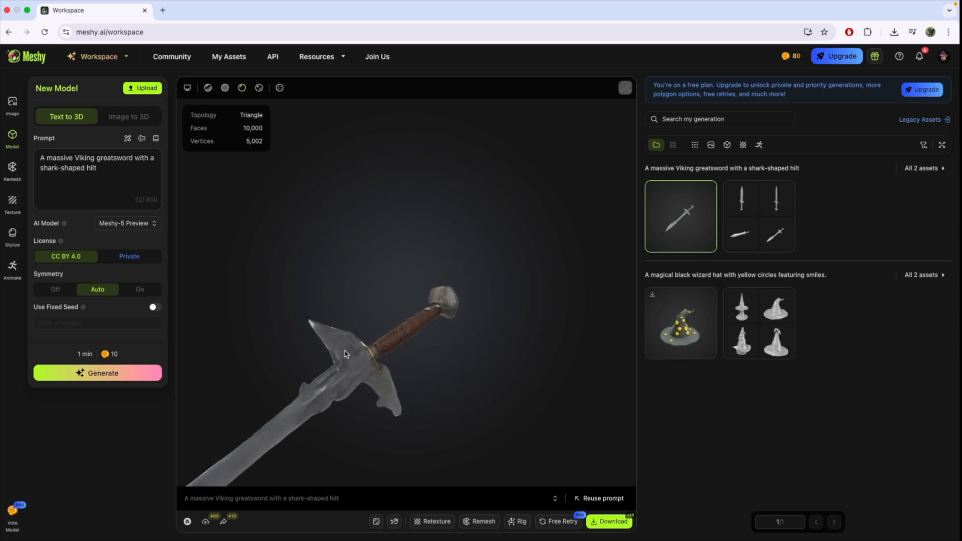
drag(361, 403, 442, 423)
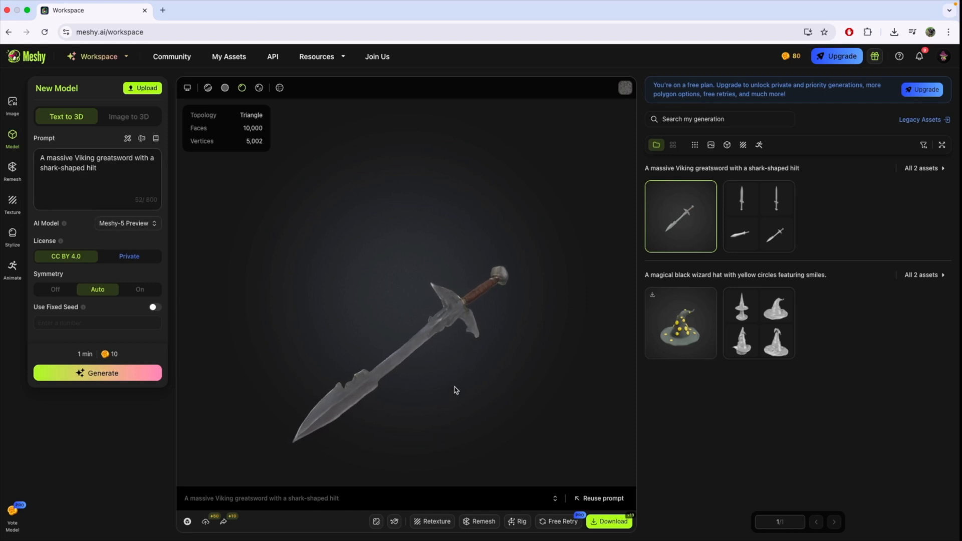
- Review the retexture settings and the remesh settings for the greatsword
click(441, 523)
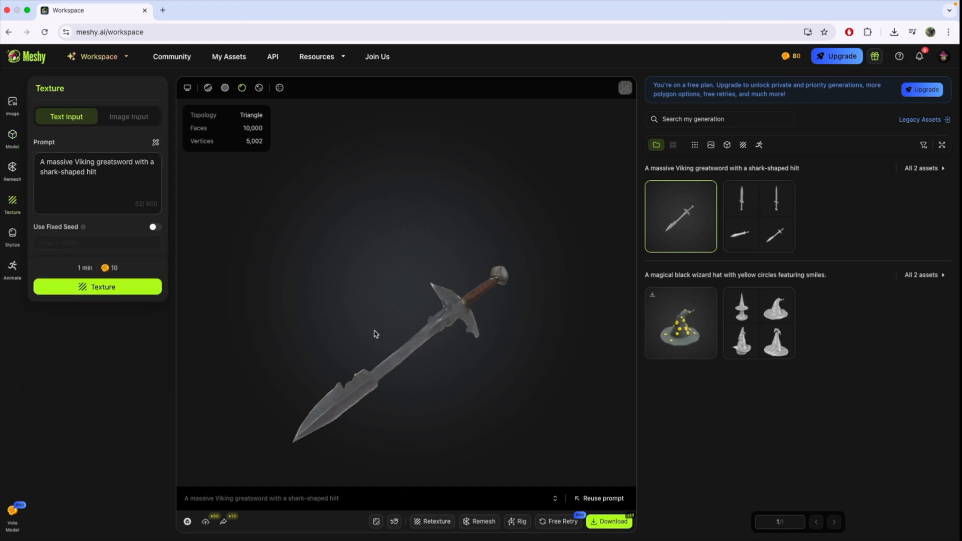
click(470, 522)
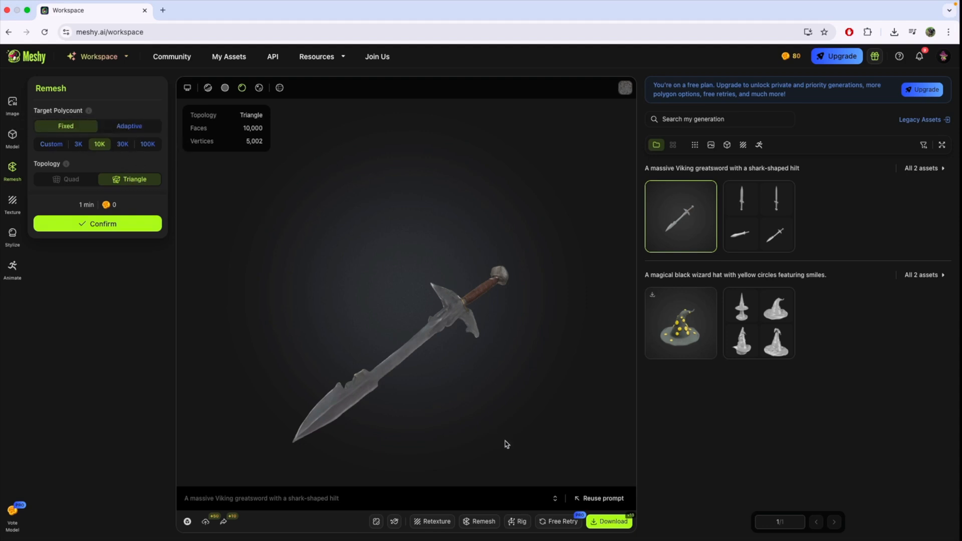
- Download the greatsword model in obj format
click(598, 524)
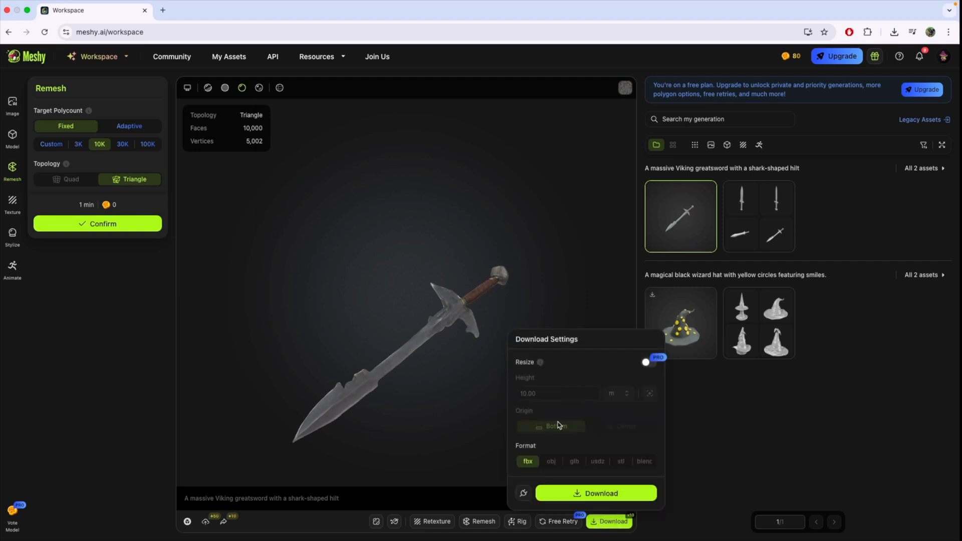
click(551, 465)
click(575, 466)
click(600, 466)
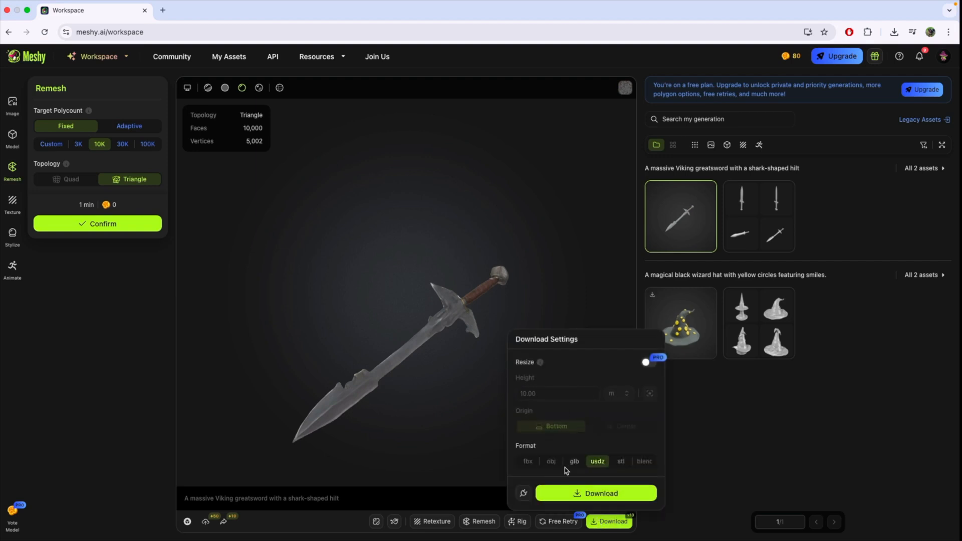
click(551, 467)
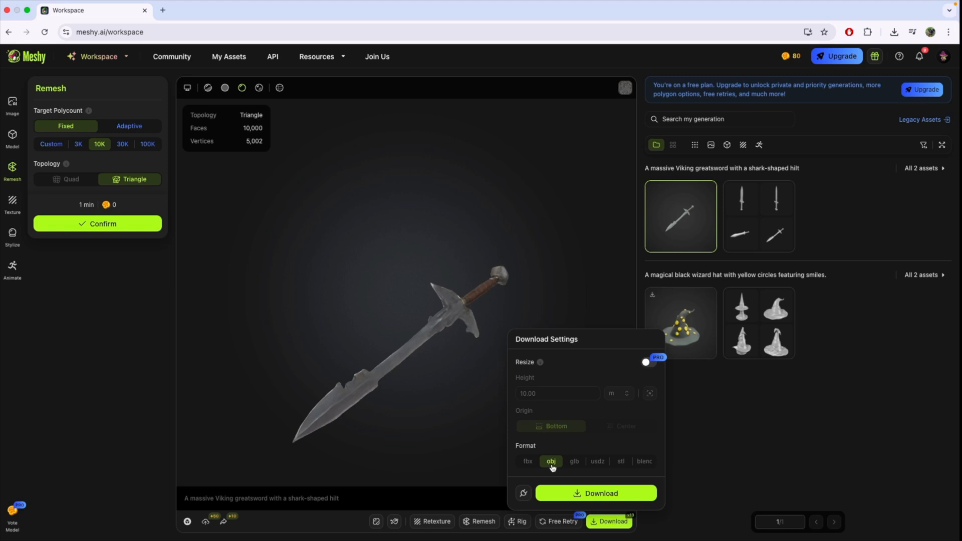
click(601, 493)
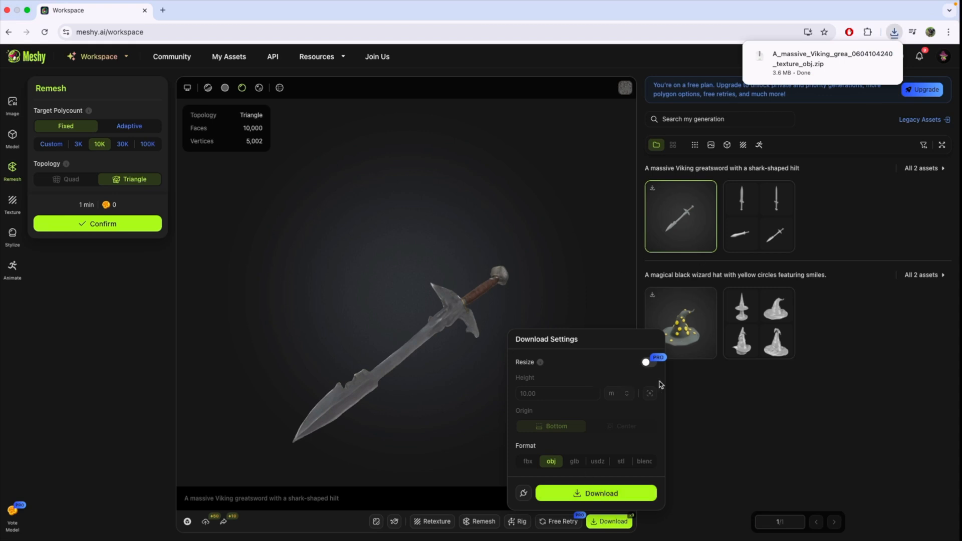
- Inspect the black wizard hat model with yellow smiley circles up close
click(694, 322)
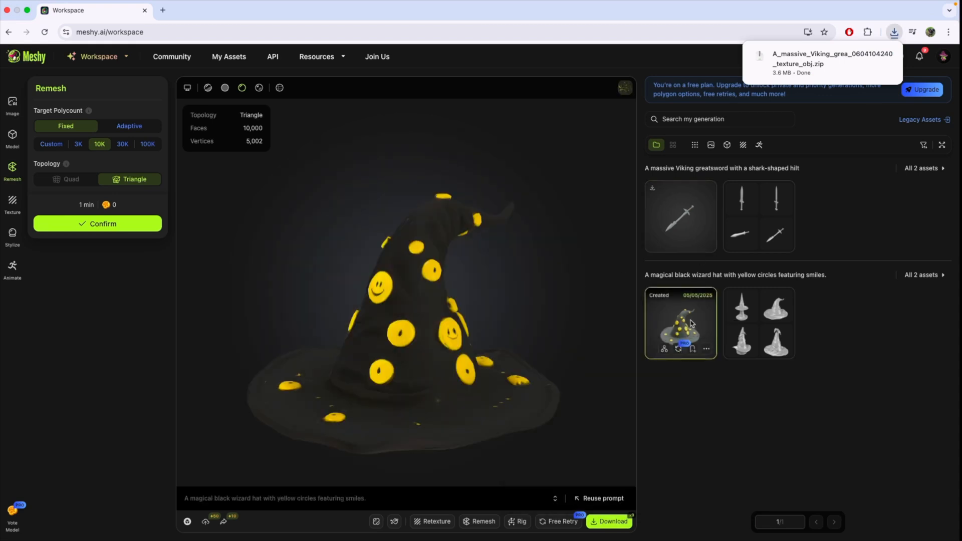
drag(455, 383, 376, 405)
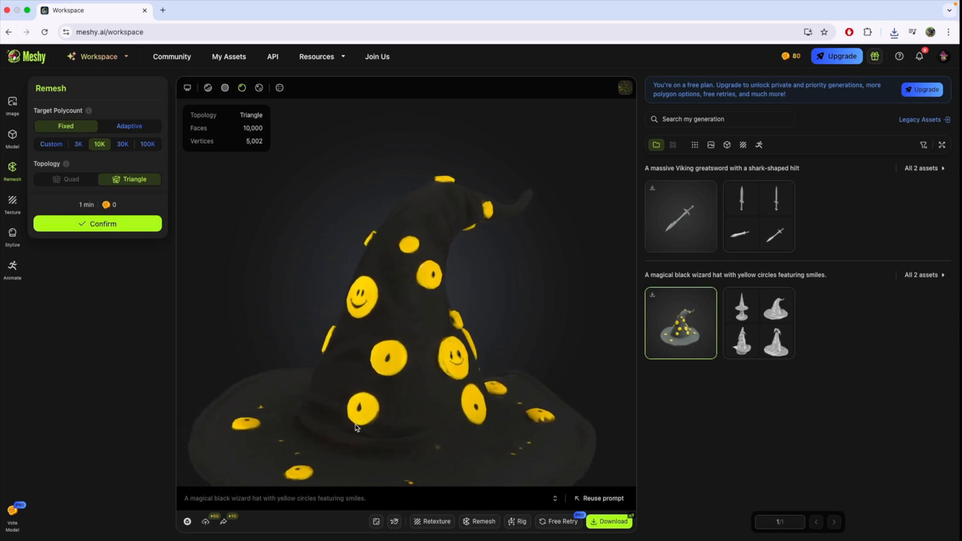
scroll(463, 429, down, 2)
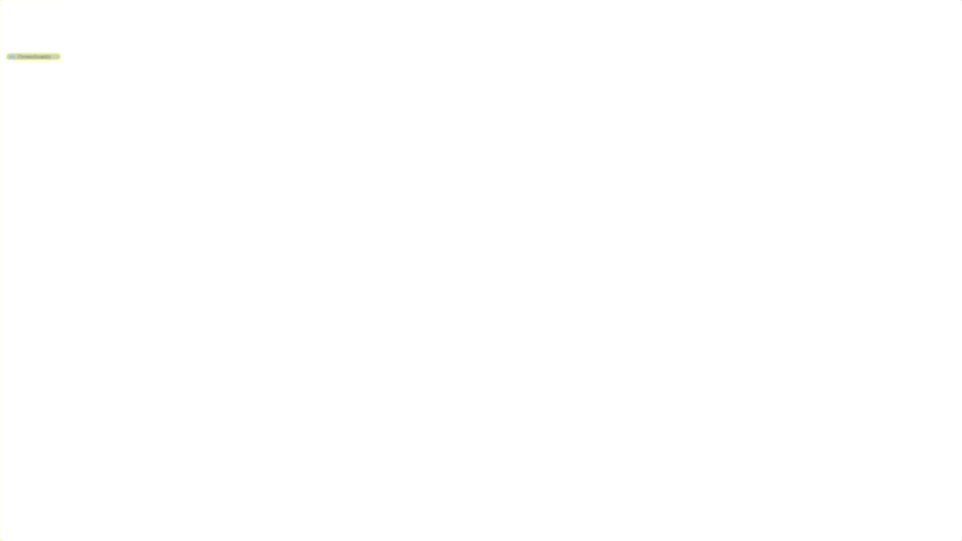
- In Finder's Downloads folder, extract the greatsword obj zip and open the extracted folder
double_click(110, 85)
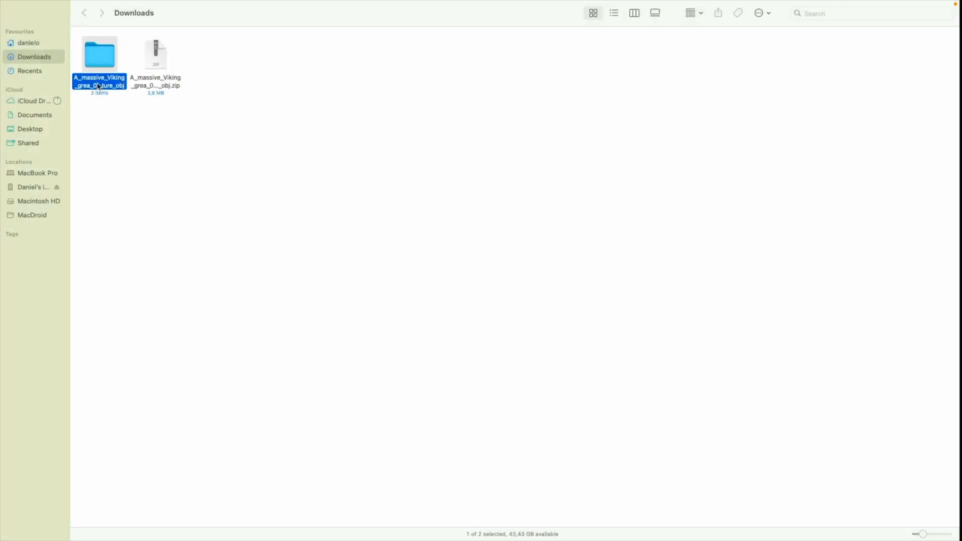
double_click(80, 80)
click(173, 82)
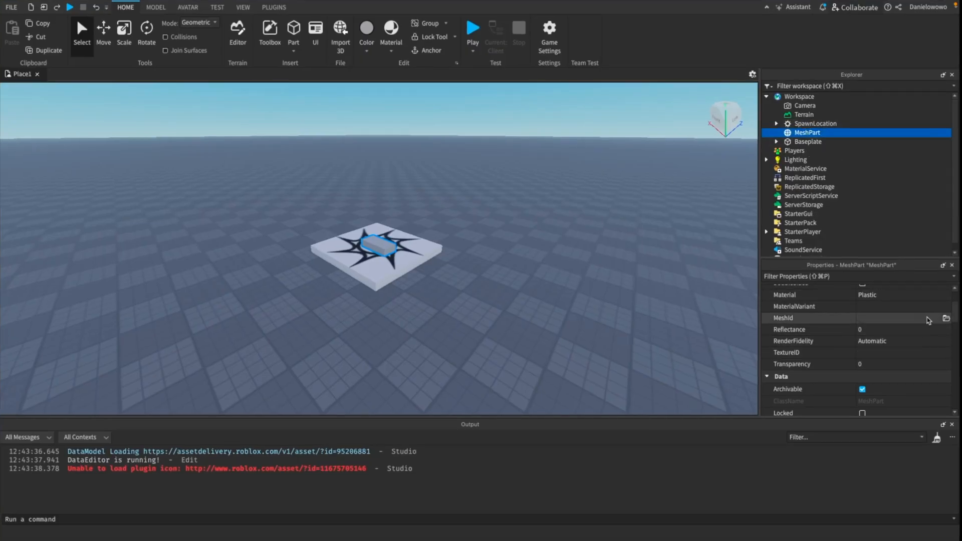
- In Roblox Studio, import the downloaded greatsword obj file as the MeshPart's MeshId
click(945, 319)
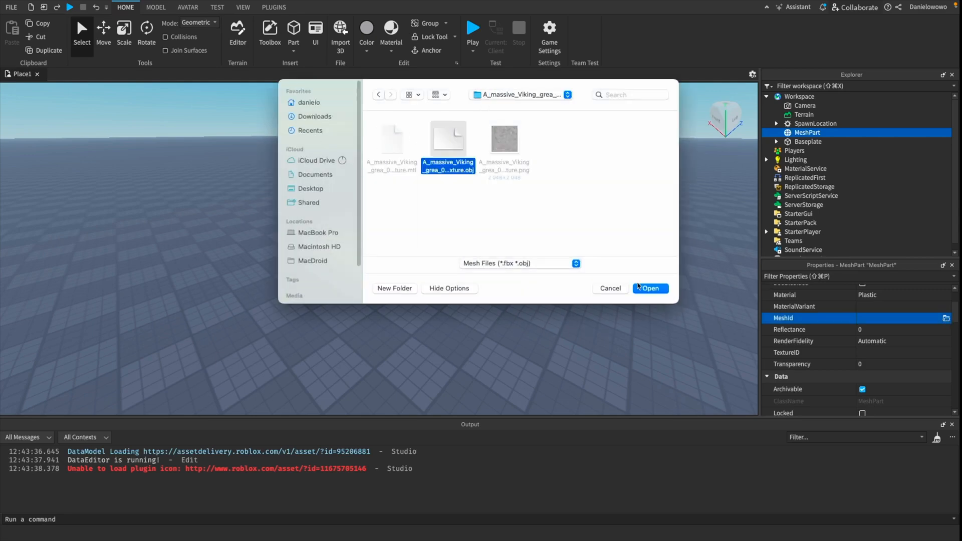
click(650, 291)
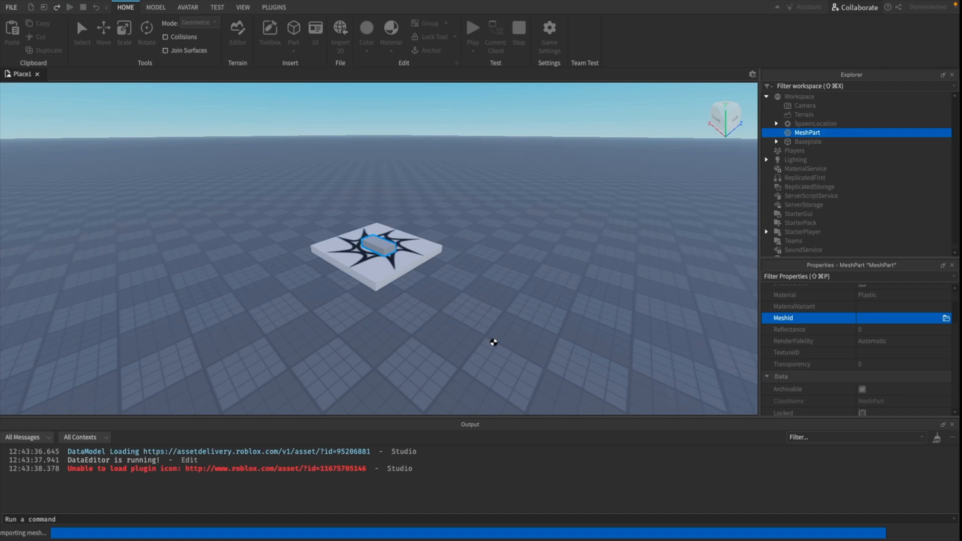
scroll(456, 317, down, 10)
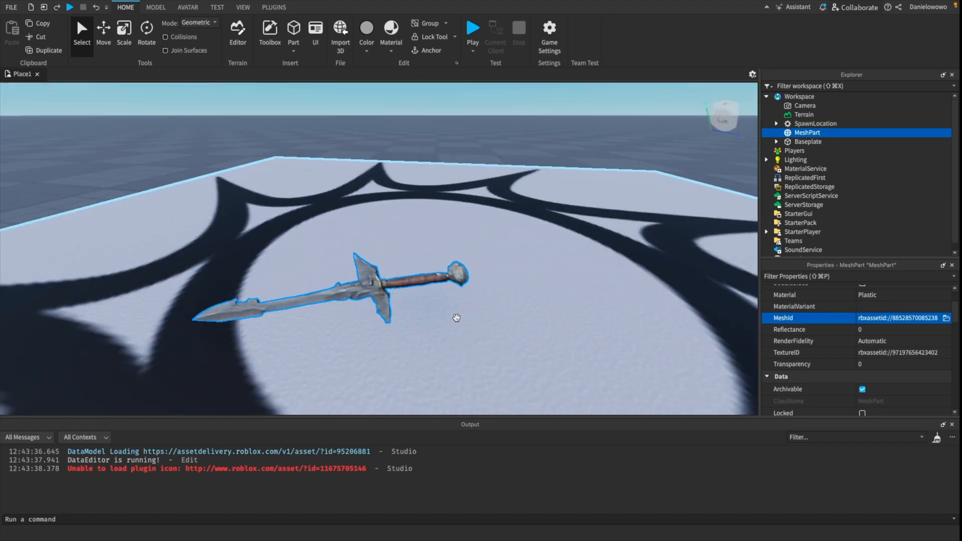
- Inspect the size of the imported greatsword on the spawn platform from different distances and angles
scroll(457, 319, up, 3)
scroll(457, 320, up, 3)
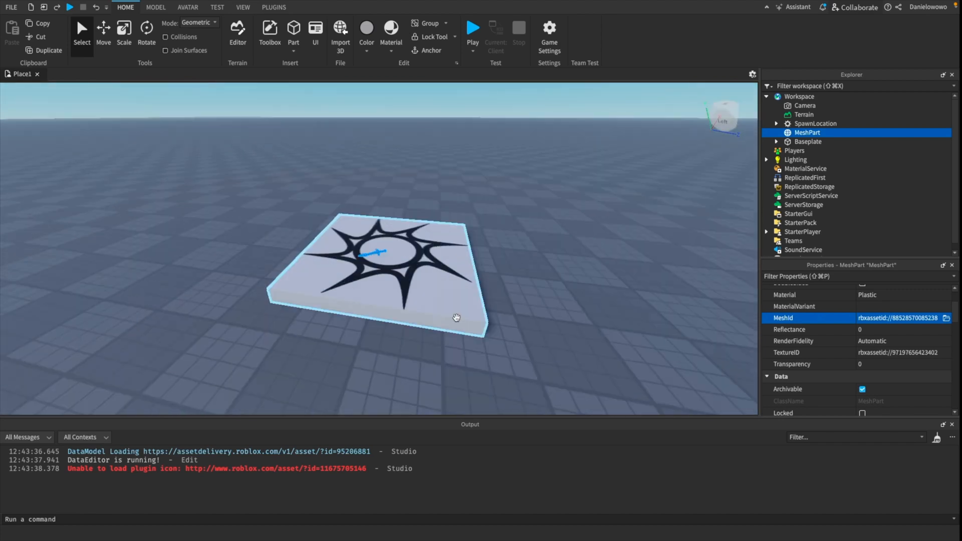
scroll(368, 301, up, 5)
right_drag(368, 301, 368, 282)
scroll(368, 282, down, 6)
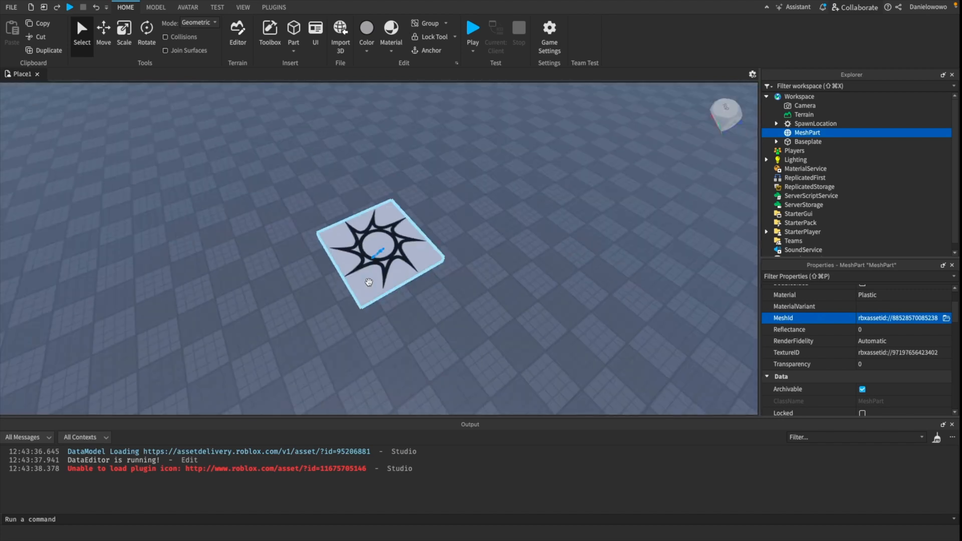
scroll(382, 264, up, 5)
scroll(383, 262, down, 4)
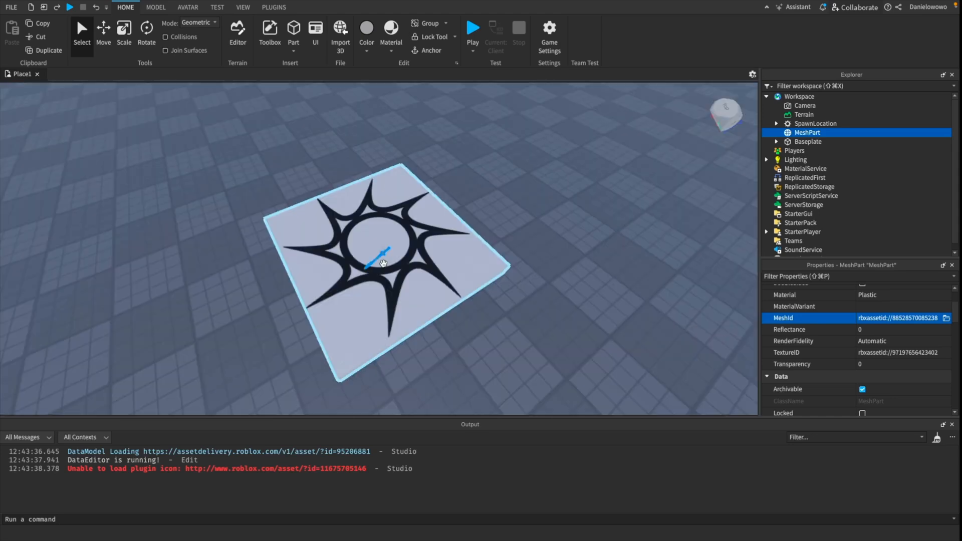
right_drag(383, 263, 383, 264)
click(383, 216)
right_drag(363, 231, 364, 232)
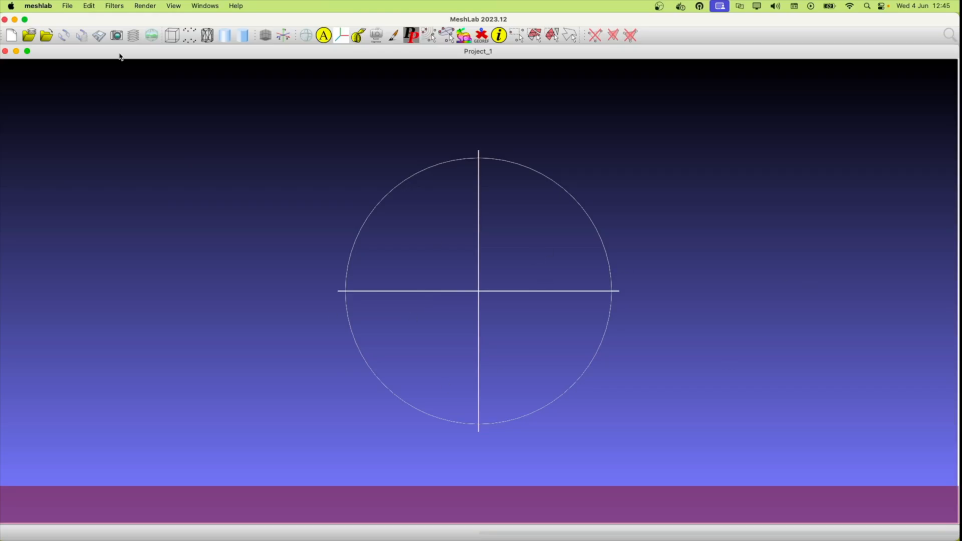
- In MeshLab, import the greatsword obj file from its extracted texture_obj folder as a mesh
click(67, 6)
click(79, 30)
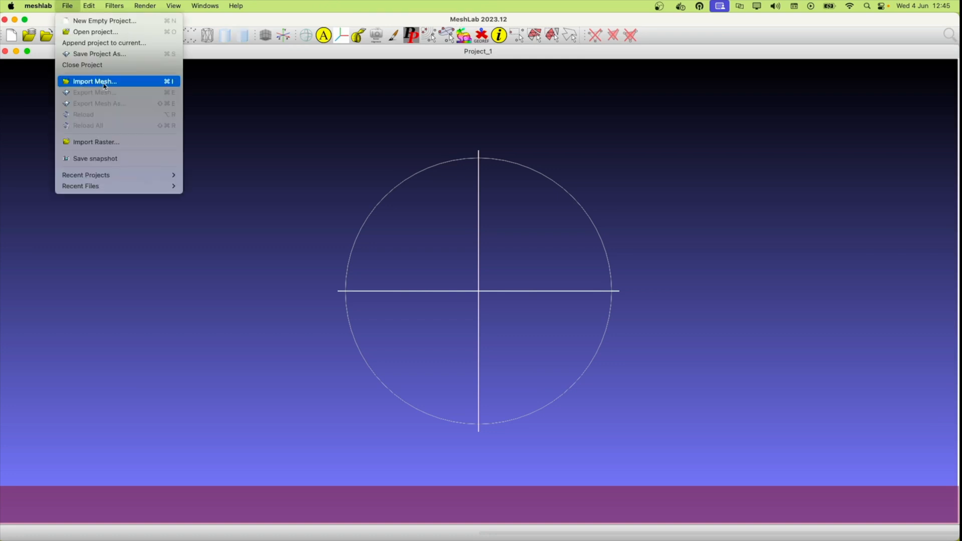
click(103, 83)
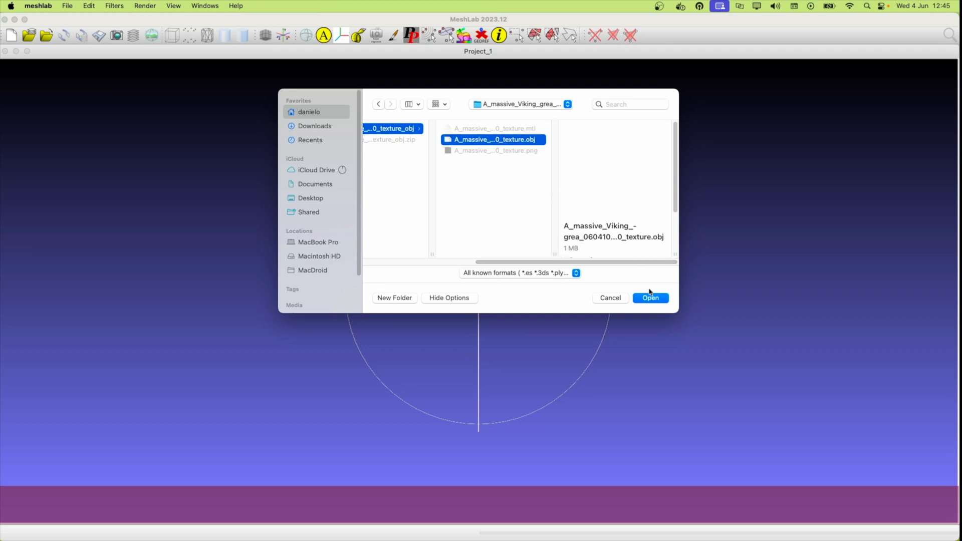
click(651, 298)
drag(370, 290, 301, 299)
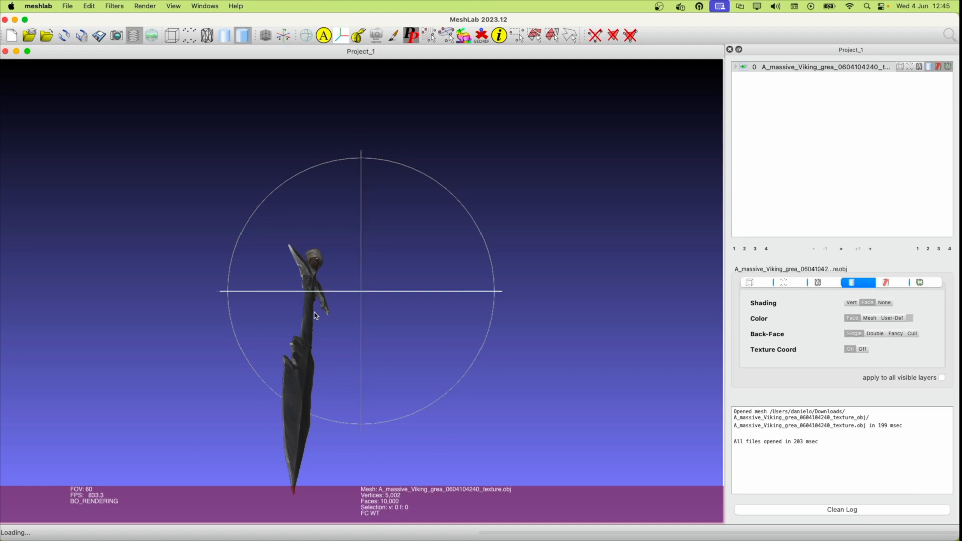
- Simplify the greatsword mesh with Quadric Edge Collapse Decimation (with texture), using a target of 2950 faces
click(144, 7)
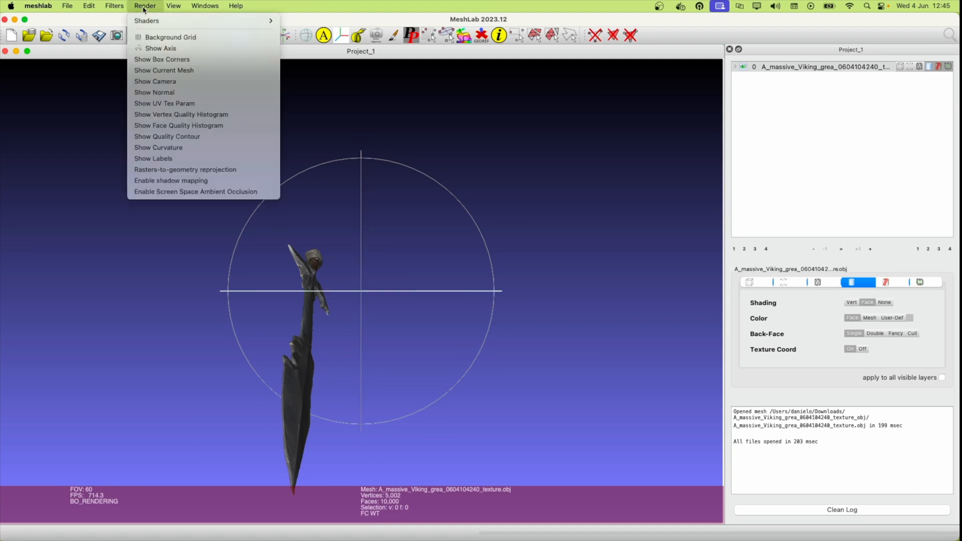
click(119, 15)
click(115, 7)
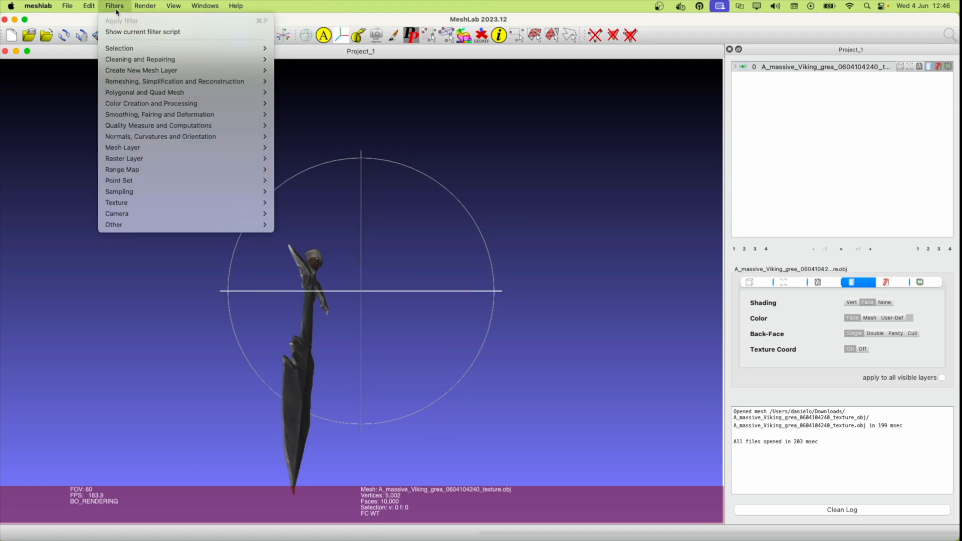
mouse_move(158, 83)
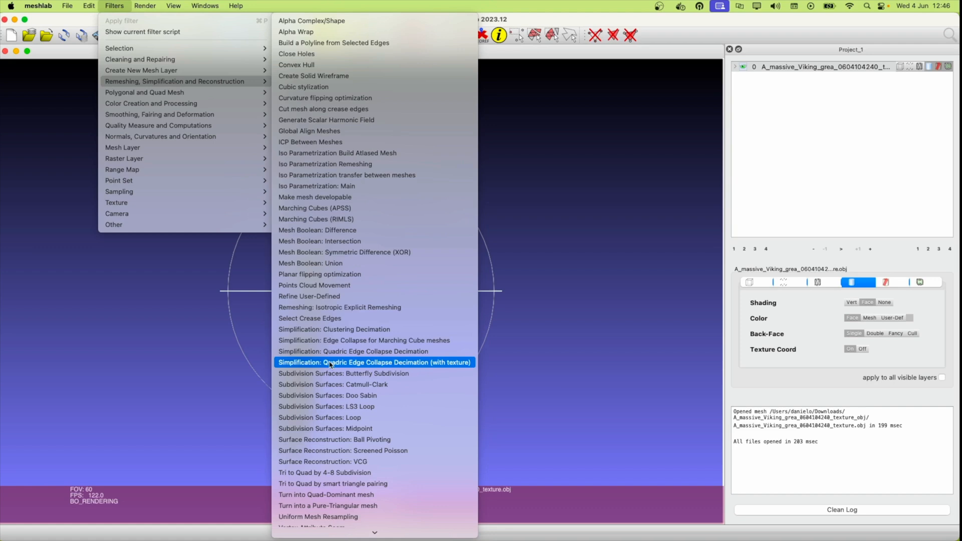
click(441, 366)
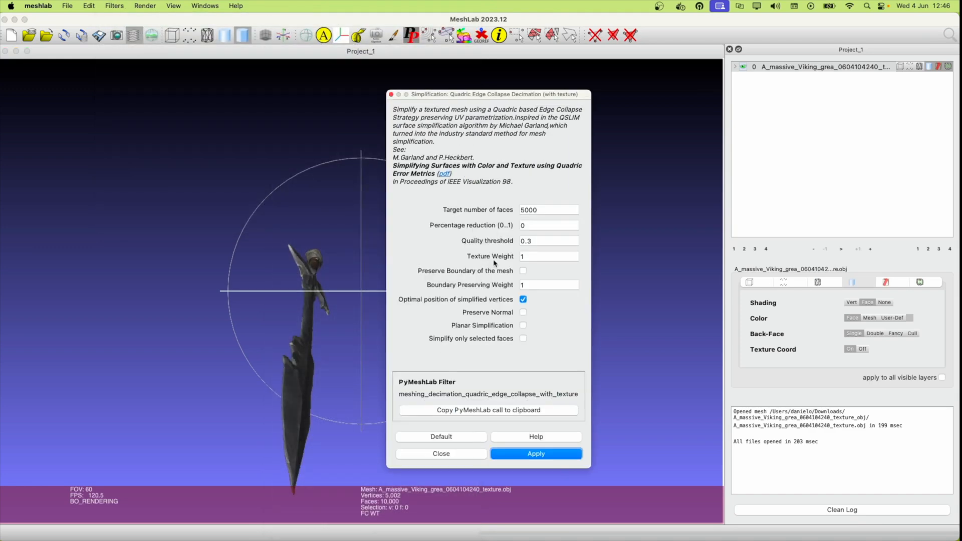
double_click(534, 211)
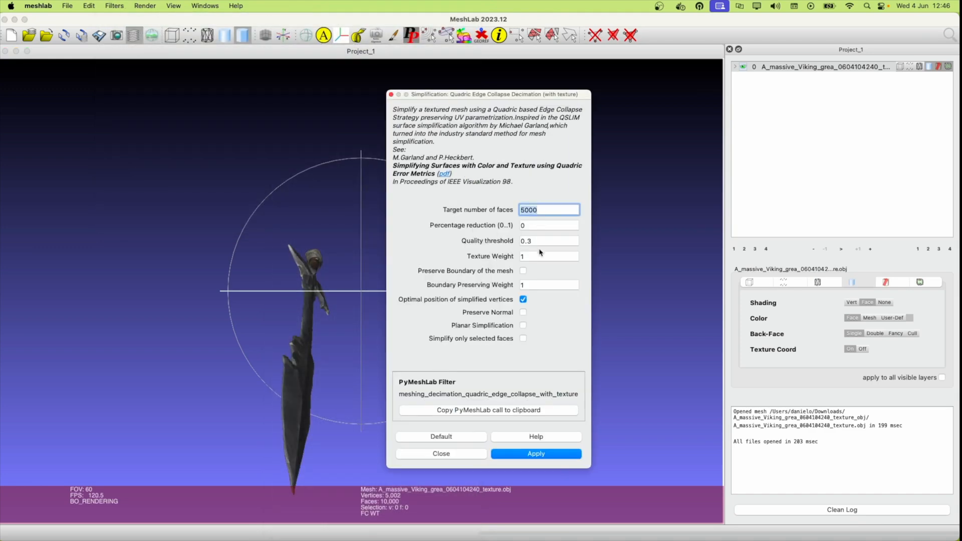
text(3)
click(537, 239)
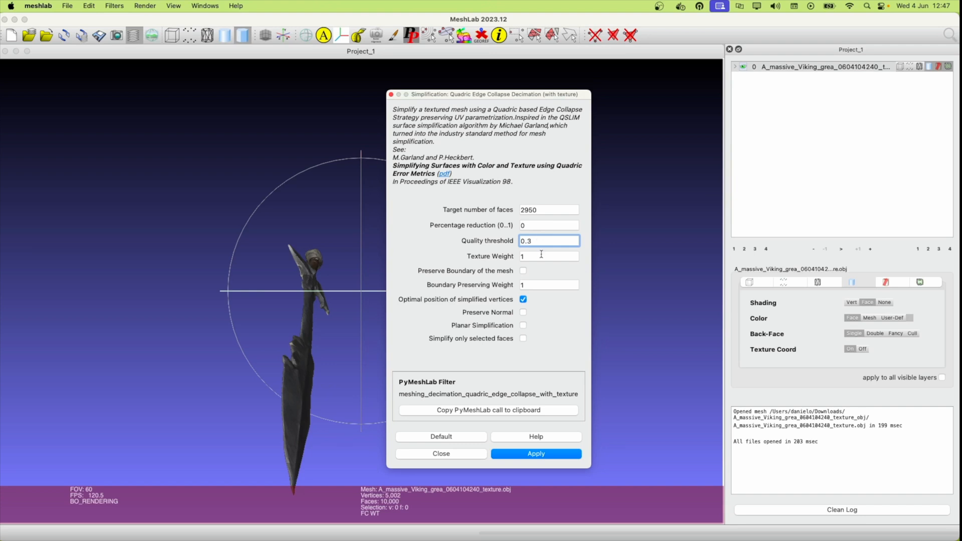
click(530, 454)
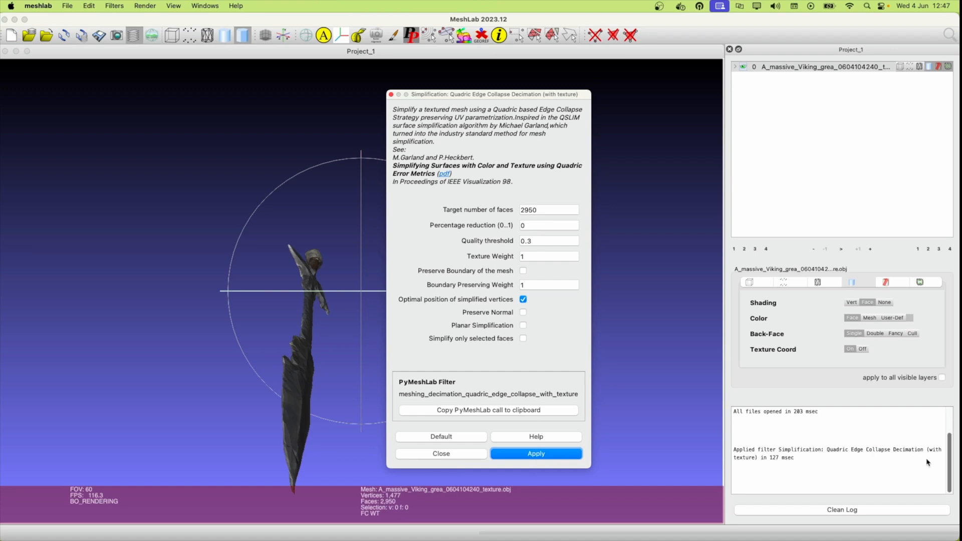
click(444, 455)
- Examine the simplified greatsword's shape and texture from several angles
drag(349, 314, 390, 232)
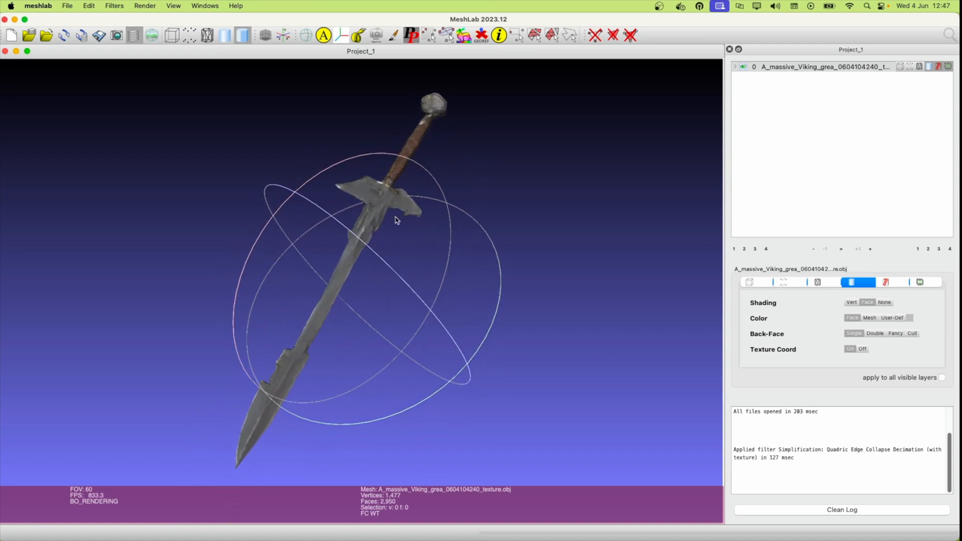
drag(264, 323, 628, 225)
drag(206, 381, 182, 322)
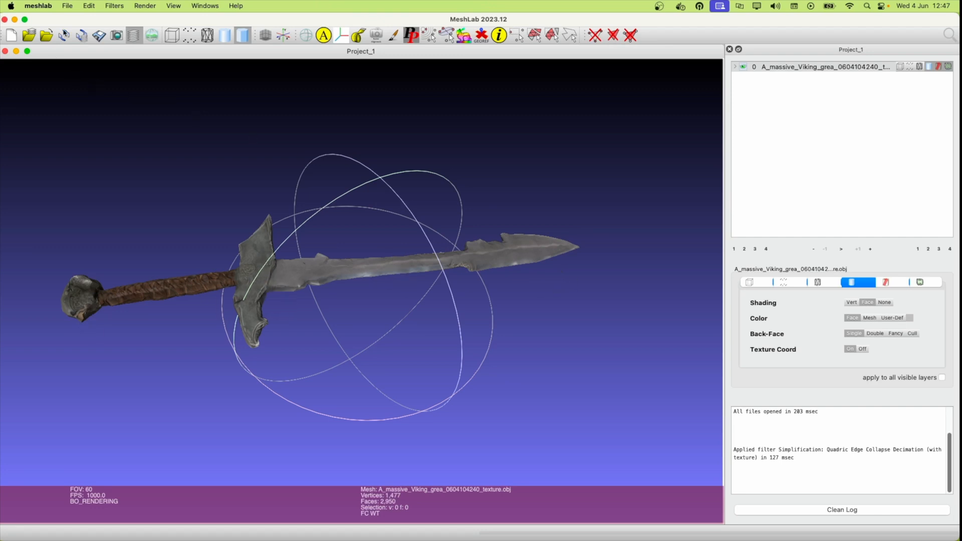
- Export the simplified greatsword mesh
click(68, 6)
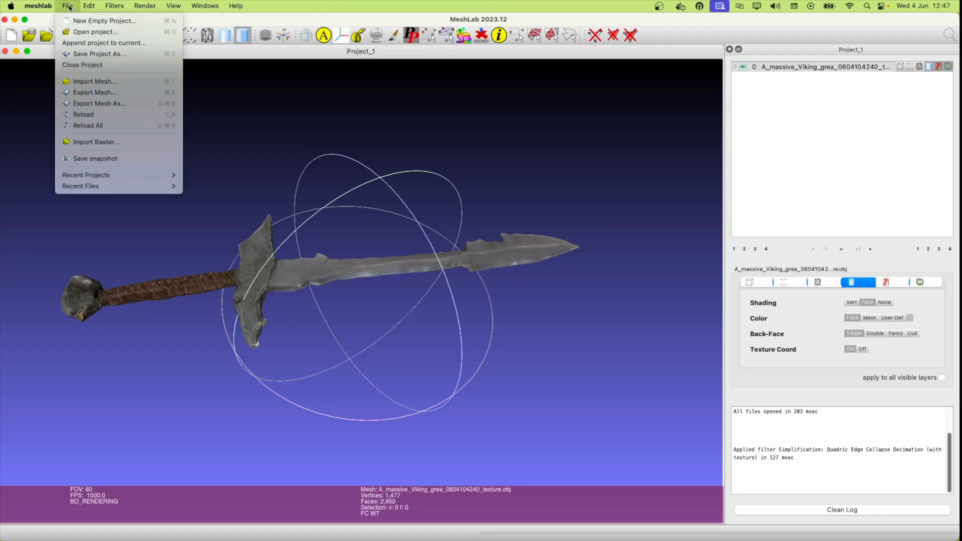